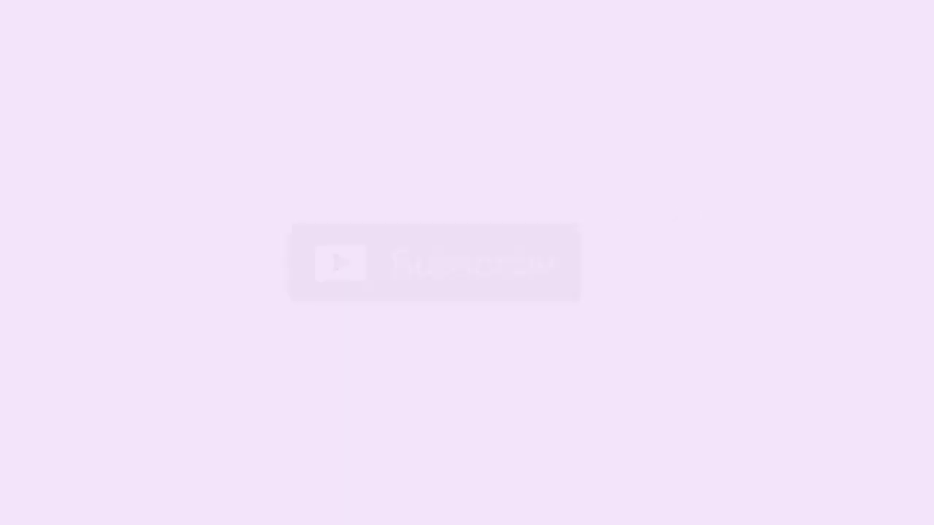
- Find the Technology Village channel on YouTube and open its Microsoft Word 2016 Tutorial playlist
{"action": "type", "text": "i"}
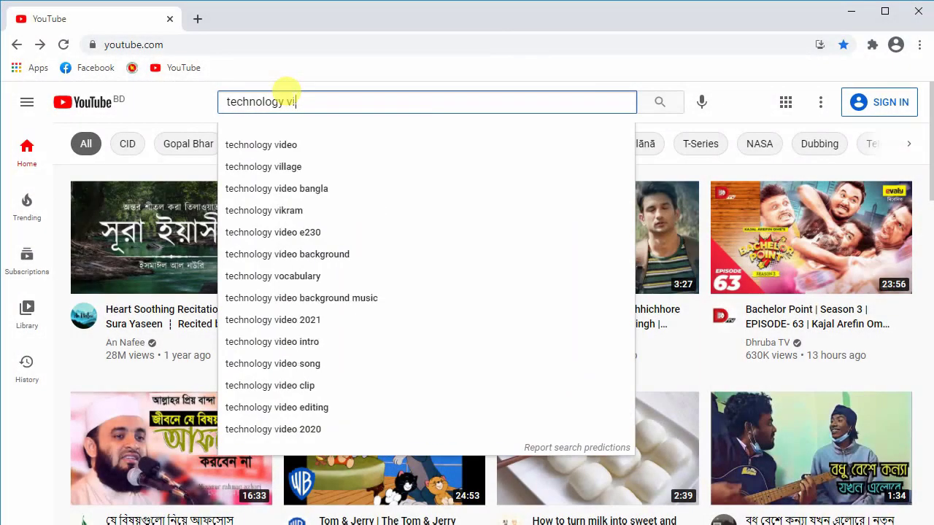
{"action": "left_click", "coordinate": [300, 162]}
{"action": "left_click", "coordinate": [414, 195]}
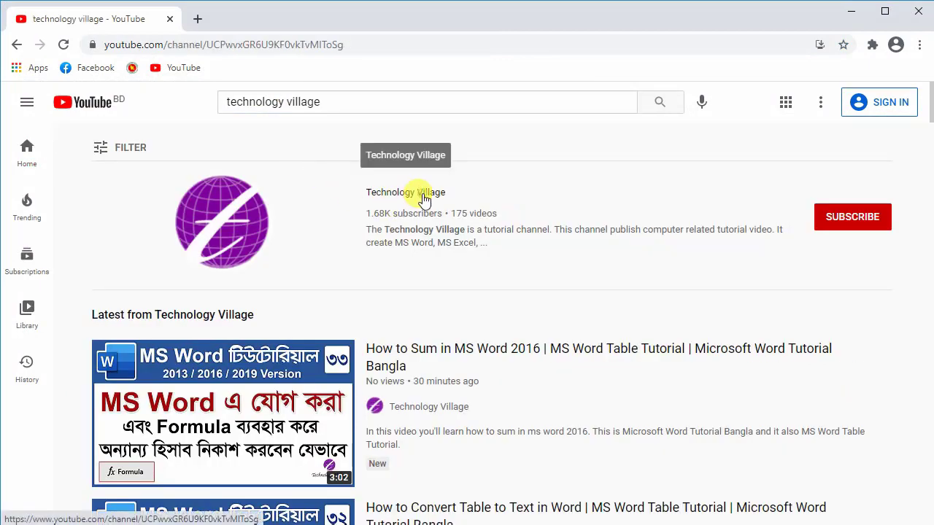
{"action": "left_click", "coordinate": [325, 363]}
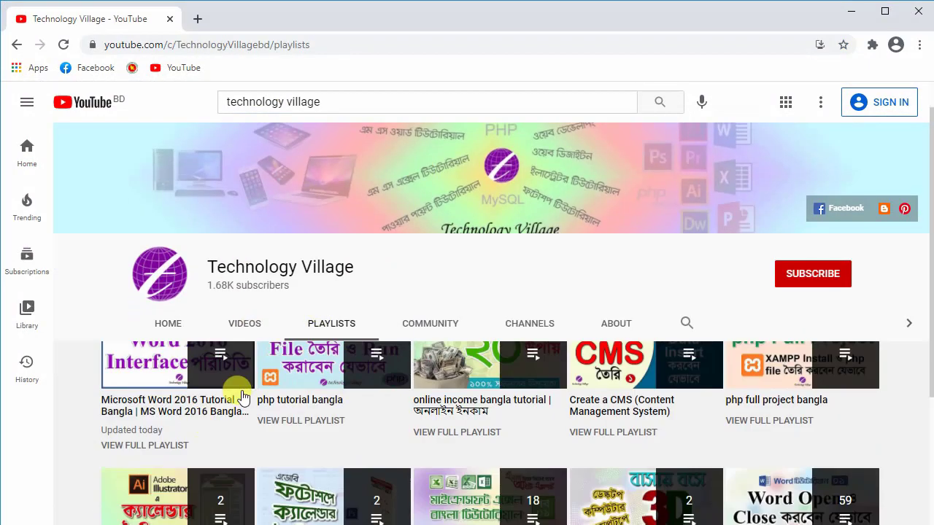
{"action": "scroll", "coordinate": [240, 392], "scroll_direction": "down", "scroll_amount": 2}
{"action": "left_click", "coordinate": [208, 344]}
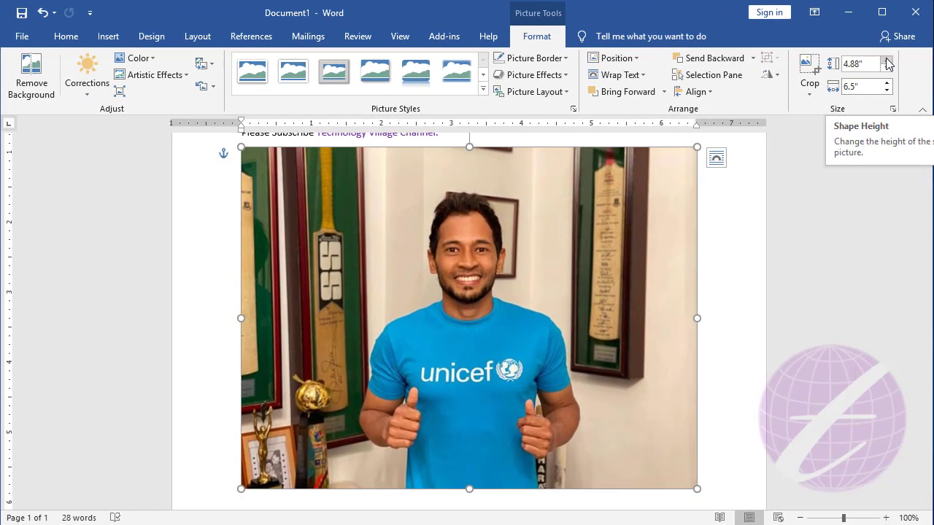
- Adjust the photo's Shape Height with the spin arrows to 4.13"
{"action": "left_click", "coordinate": [888, 61]}
{"action": "left_click", "coordinate": [887, 61]}
{"action": "left_click", "coordinate": [887, 61]}
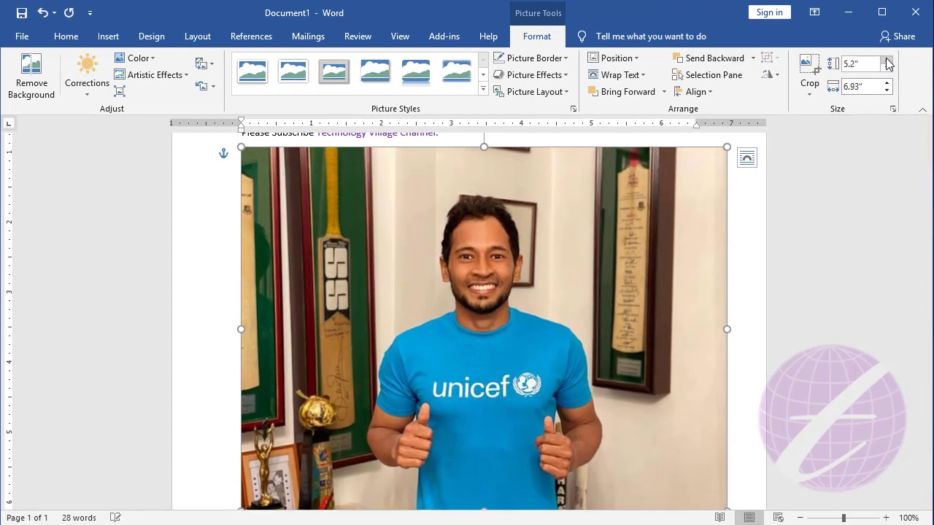
{"action": "left_click", "coordinate": [887, 62]}
{"action": "left_click", "coordinate": [888, 61]}
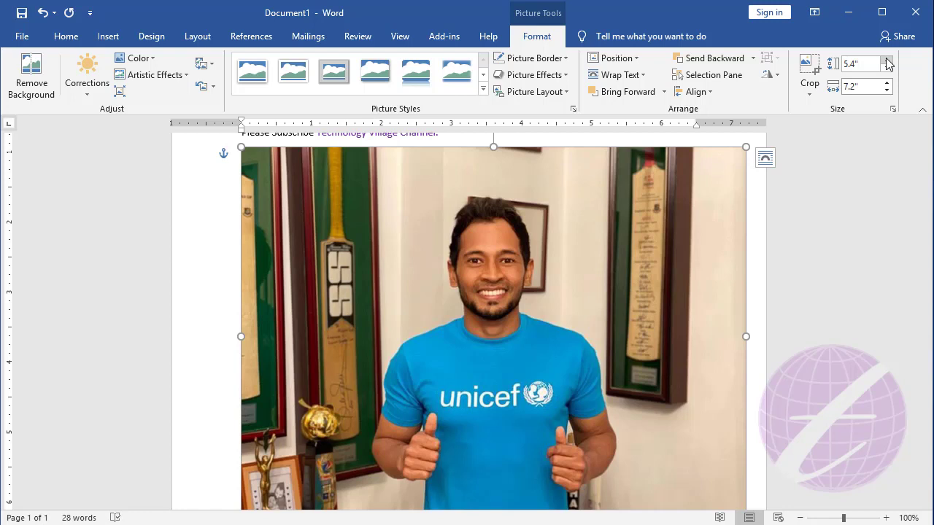
{"action": "left_click", "coordinate": [887, 69]}
{"action": "left_click", "coordinate": [886, 69]}
{"action": "left_click", "coordinate": [886, 70]}
{"action": "left_click", "coordinate": [887, 69]}
{"action": "left_click", "coordinate": [886, 69]}
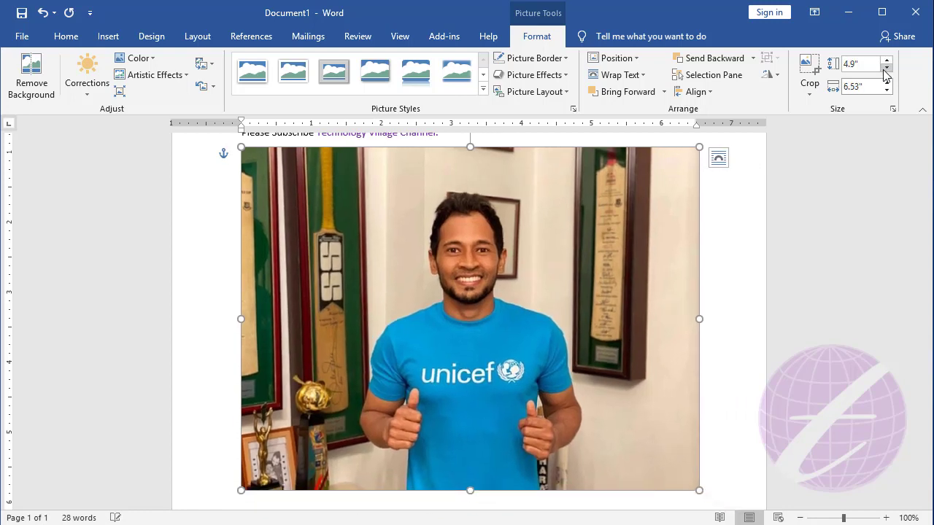
{"action": "left_click", "coordinate": [887, 69]}
{"action": "left_click", "coordinate": [886, 69]}
{"action": "left_click", "coordinate": [887, 68]}
{"action": "left_click", "coordinate": [887, 68]}
{"action": "left_click", "coordinate": [886, 69]}
{"action": "left_click", "coordinate": [886, 68]}
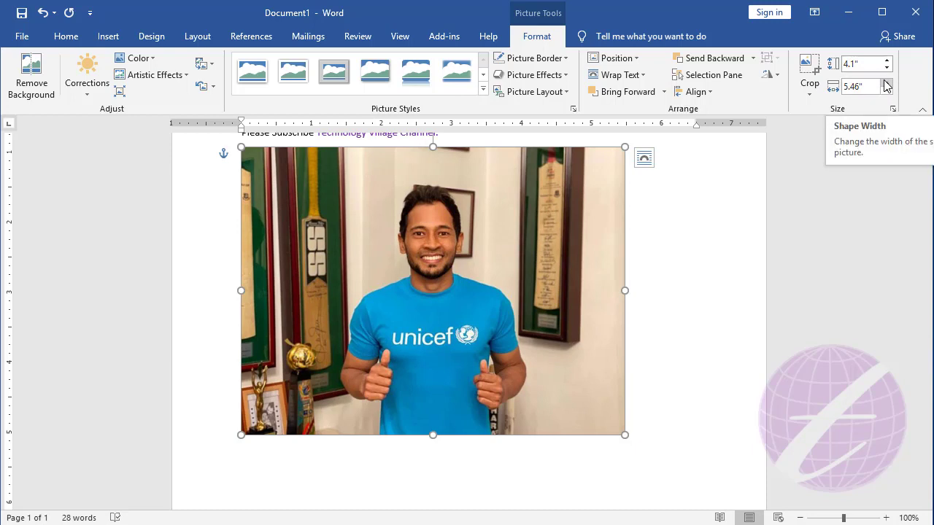
- Adjust the photo's Shape Width with the spin arrows to 5.5"
{"action": "left_click", "coordinate": [887, 84]}
{"action": "left_click", "coordinate": [887, 83]}
{"action": "left_click", "coordinate": [888, 84]}
{"action": "left_click", "coordinate": [887, 83]}
{"action": "left_click", "coordinate": [887, 83]}
{"action": "left_click", "coordinate": [888, 83]}
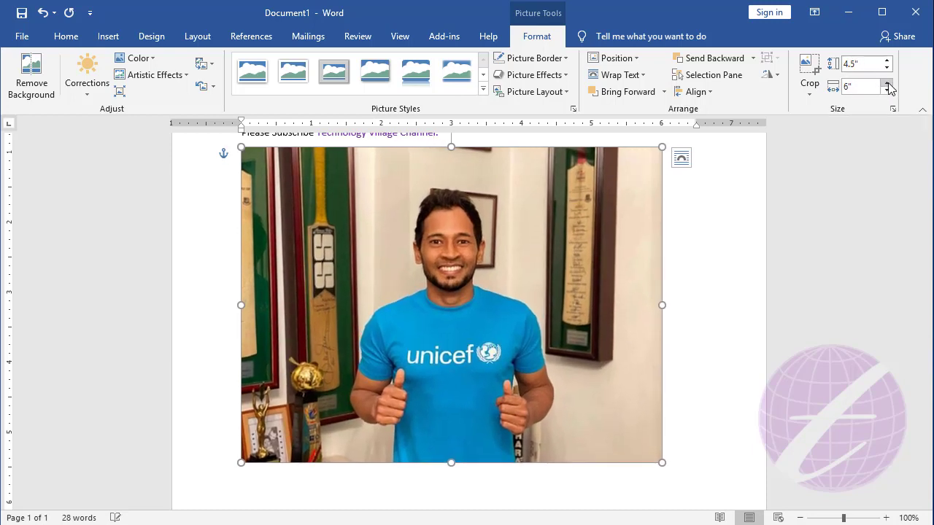
{"action": "left_click", "coordinate": [887, 91]}
{"action": "left_click", "coordinate": [887, 91]}
{"action": "left_click", "coordinate": [887, 91]}
{"action": "left_click", "coordinate": [887, 90]}
{"action": "left_click", "coordinate": [888, 91]}
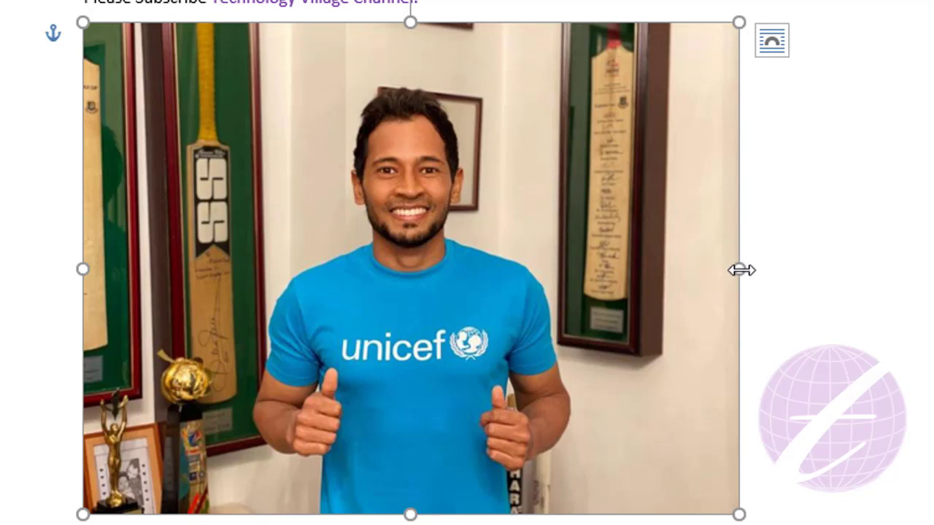
- Drag the right handle to stretch the photo toward the page's right, then the bottom handle to shorten it
{"action": "left_click_drag", "start_coordinate": [740, 270], "coordinate": [510, 296]}
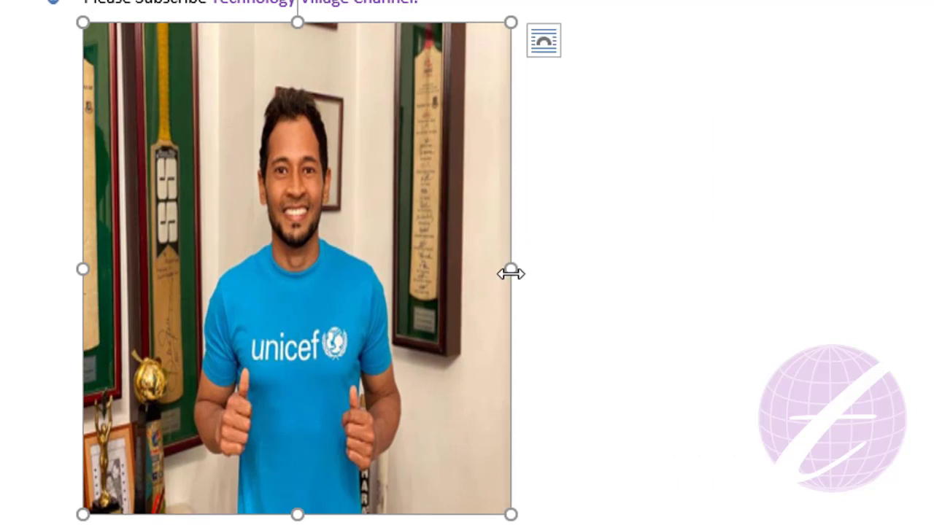
{"action": "left_click_drag", "start_coordinate": [510, 269], "coordinate": [518, 269]}
{"action": "left_click_drag", "start_coordinate": [614, 271], "coordinate": [921, 237]}
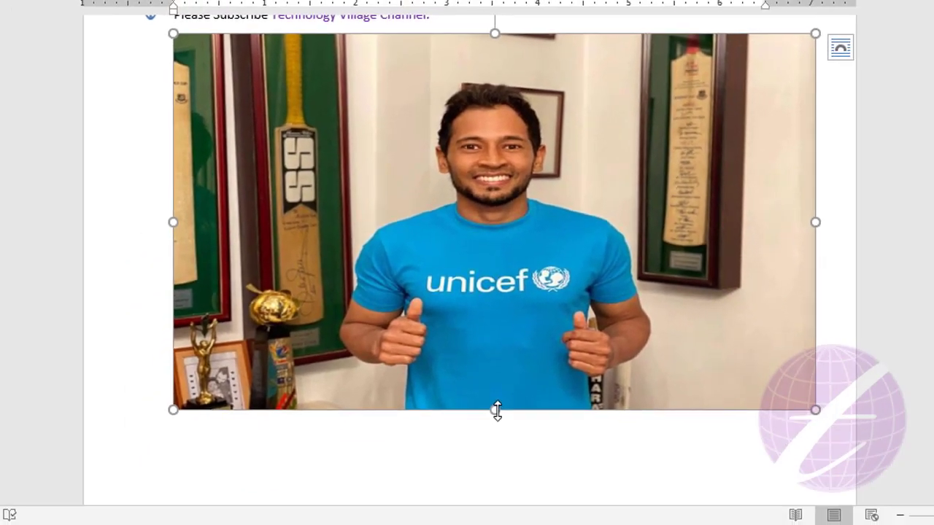
{"action": "left_click_drag", "start_coordinate": [495, 410], "coordinate": [491, 472]}
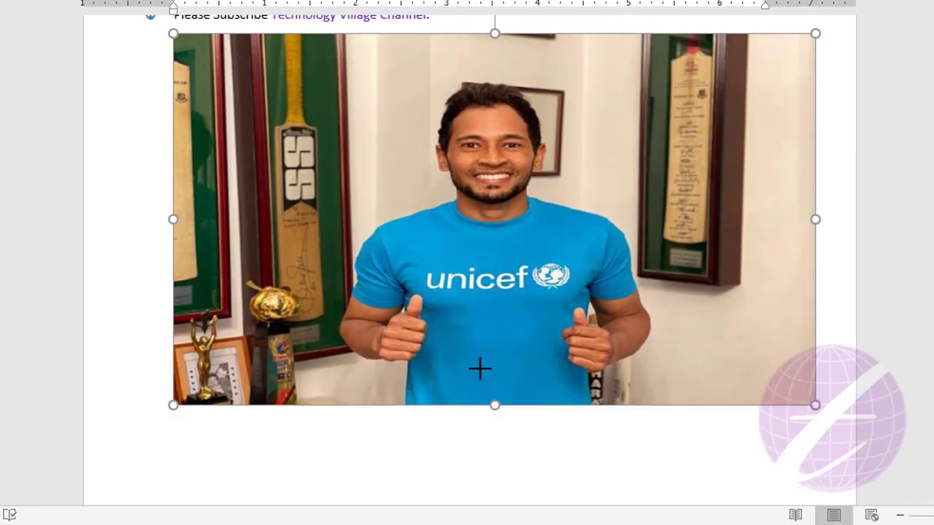
{"action": "mouse_move", "coordinate": [490, 473]}
{"action": "left_mouse_down"}
{"action": "mouse_move", "coordinate": [486, 258]}
{"action": "mouse_move", "coordinate": [490, 423]}
{"action": "left_mouse_up"}
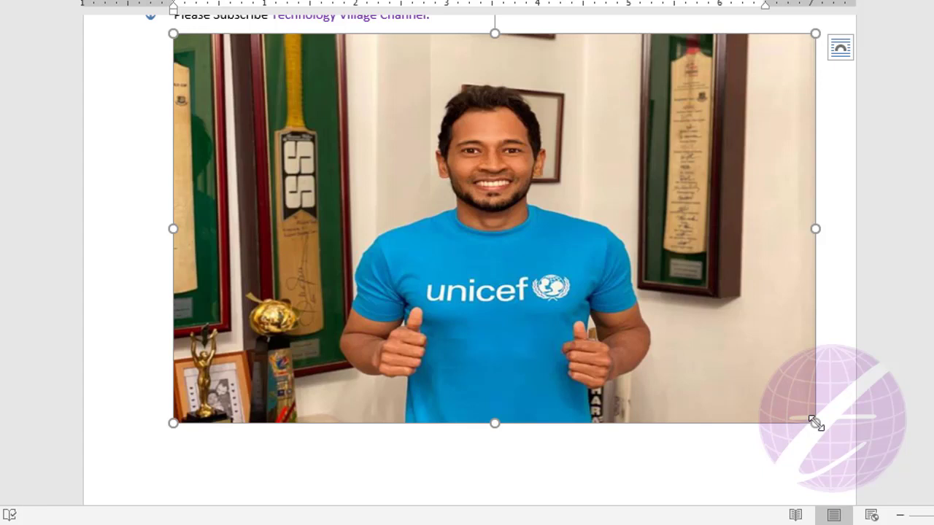
- Shrink the photo with its corner handles and drag it lower and further right on the page
{"action": "left_click_drag", "start_coordinate": [815, 422], "coordinate": [357, 189]}
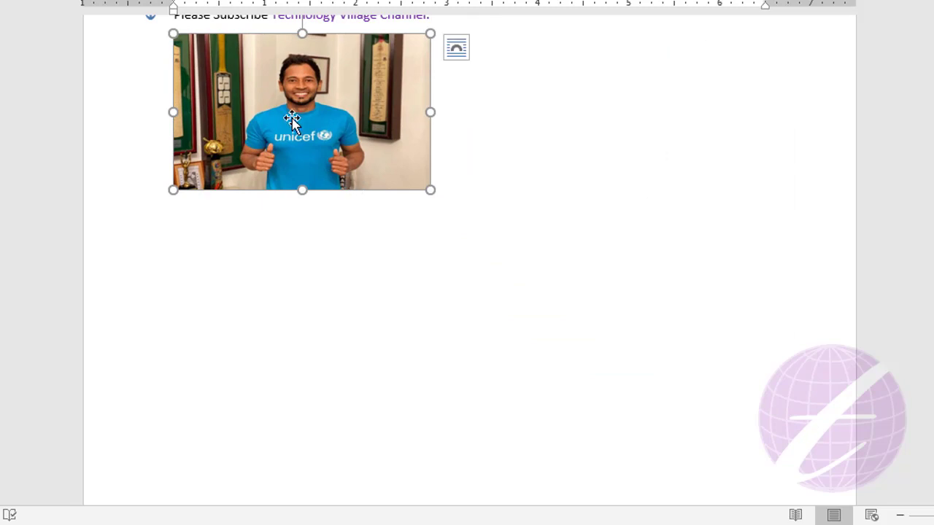
{"action": "left_click_drag", "start_coordinate": [428, 188], "coordinate": [592, 325]}
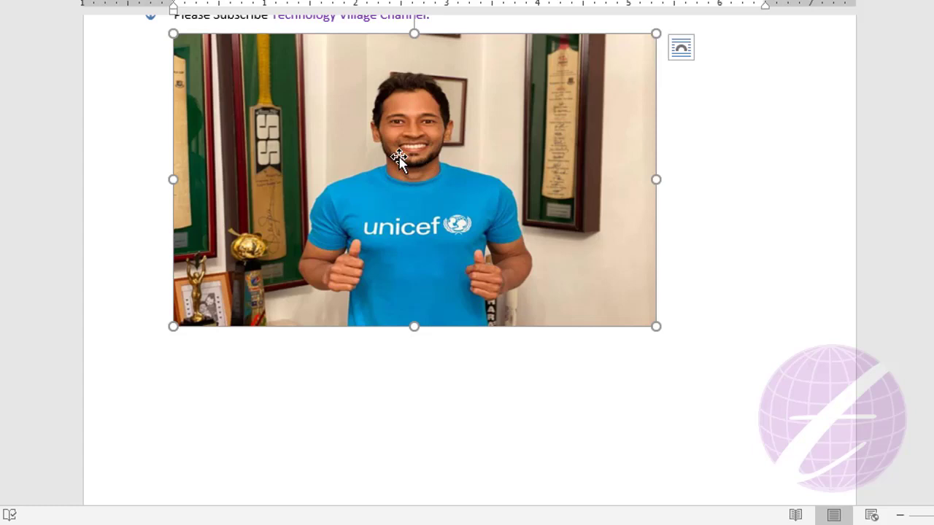
{"action": "left_click_drag", "start_coordinate": [401, 158], "coordinate": [494, 242]}
{"action": "left_click_drag", "start_coordinate": [269, 120], "coordinate": [202, 79]}
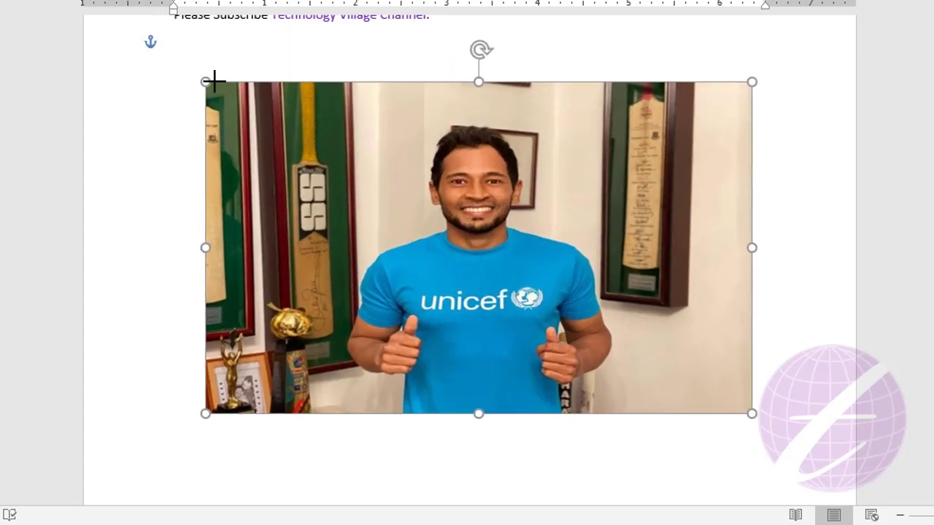
{"action": "left_click_drag", "start_coordinate": [752, 80], "coordinate": [644, 146]}
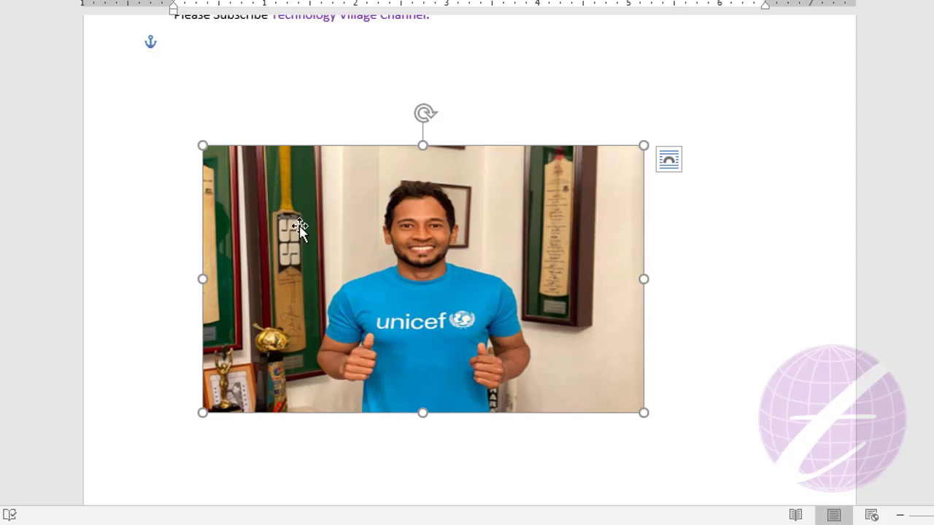
{"action": "left_click_drag", "start_coordinate": [383, 260], "coordinate": [436, 212]}
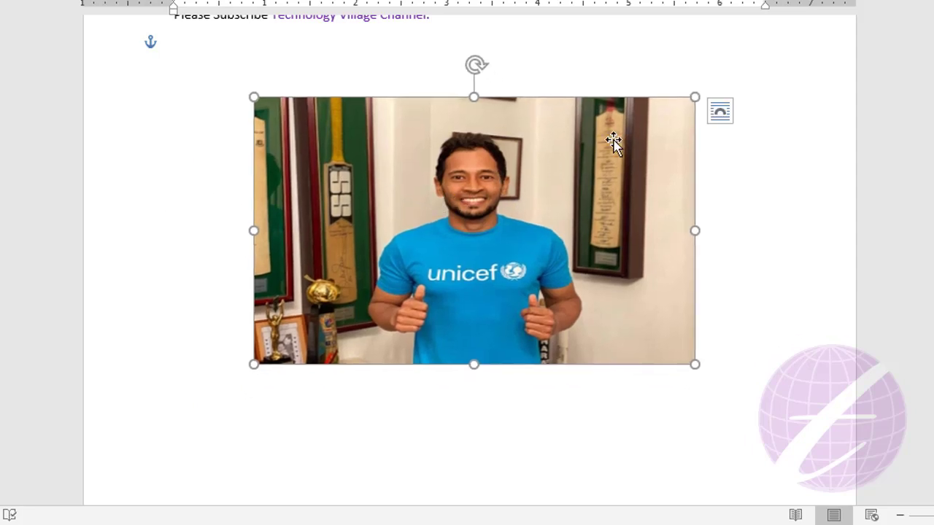
{"action": "left_click_drag", "start_coordinate": [695, 97], "coordinate": [568, 175]}
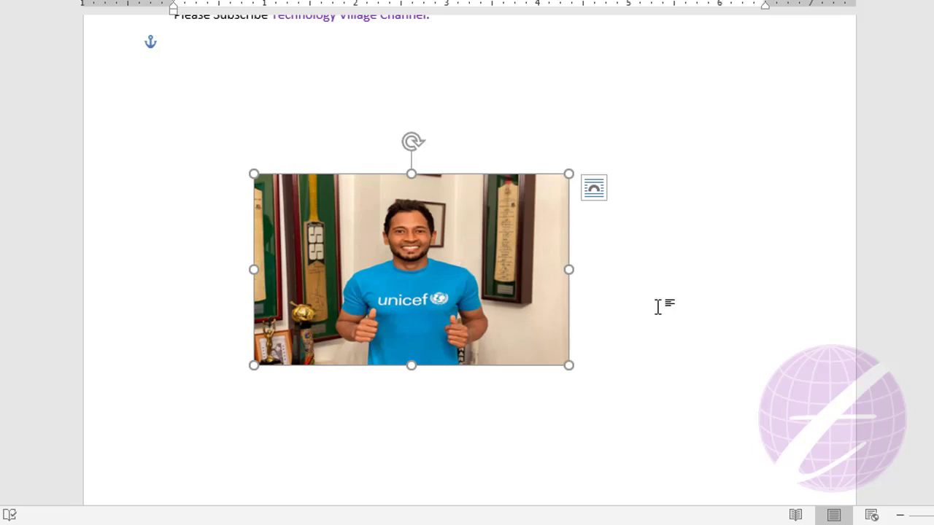
- Reshape the photo with its side, top and bottom handles, then shrink it from the bottom-right corner
{"action": "left_click_drag", "start_coordinate": [568, 268], "coordinate": [760, 245]}
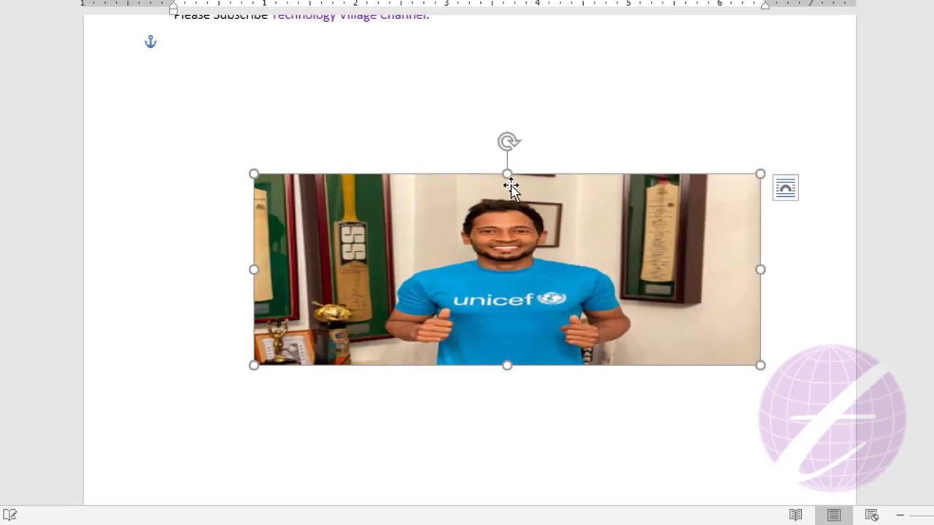
{"action": "left_click_drag", "start_coordinate": [507, 174], "coordinate": [507, 85]}
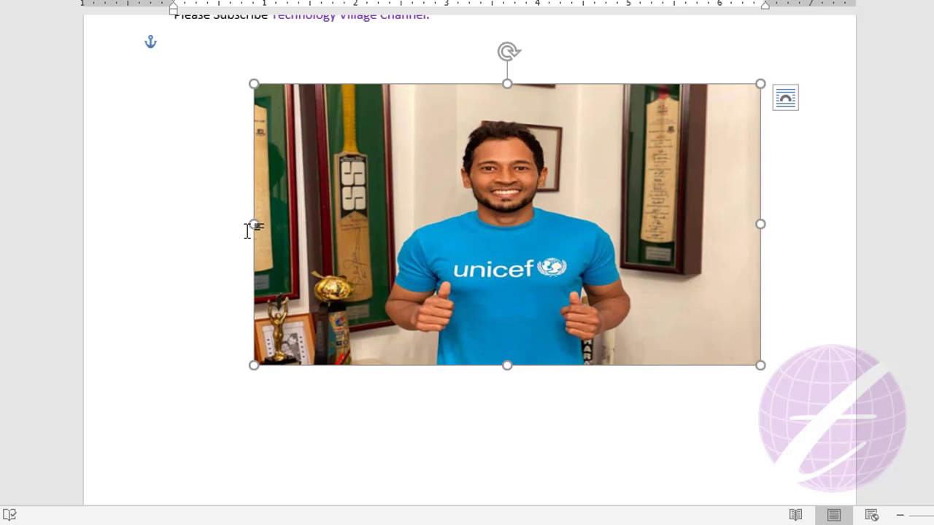
{"action": "left_click_drag", "start_coordinate": [251, 225], "coordinate": [411, 226]}
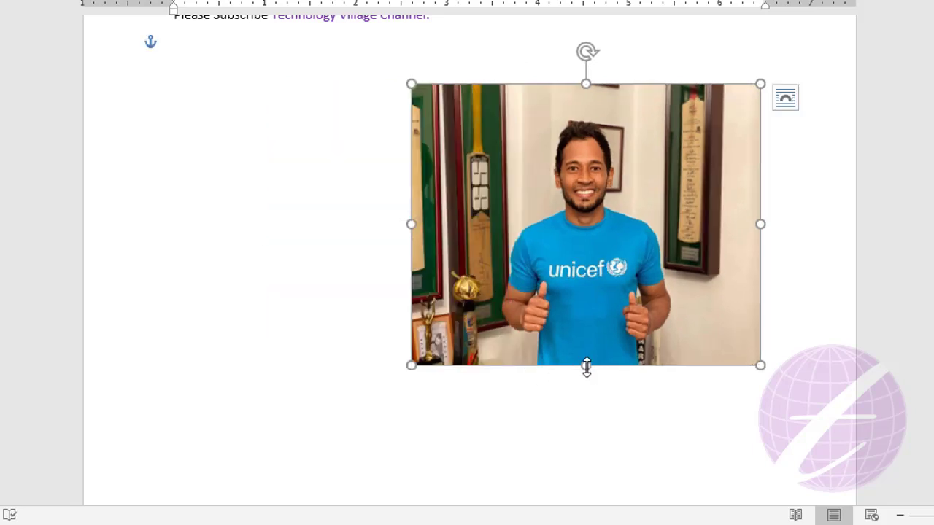
{"action": "left_click_drag", "start_coordinate": [586, 365], "coordinate": [577, 426]}
{"action": "left_click_drag", "start_coordinate": [411, 254], "coordinate": [214, 242]}
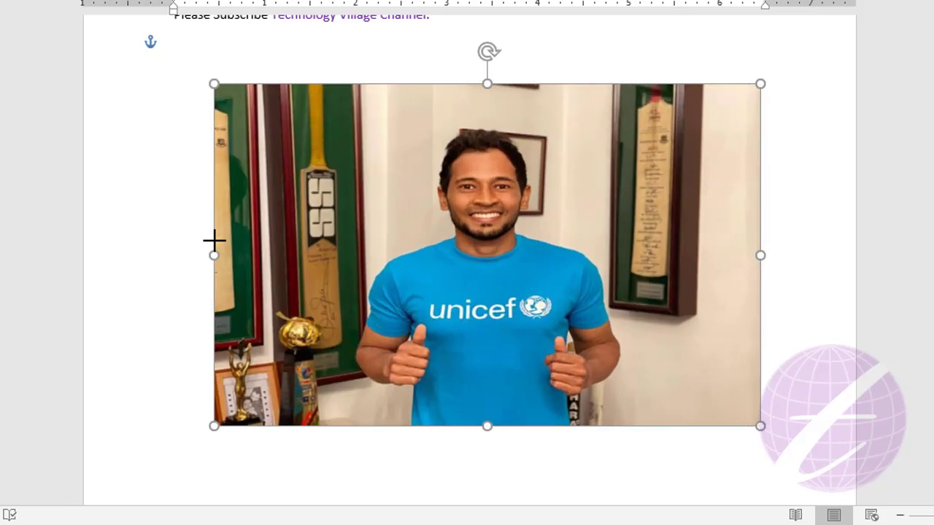
{"action": "left_click_drag", "start_coordinate": [760, 426], "coordinate": [517, 275]}
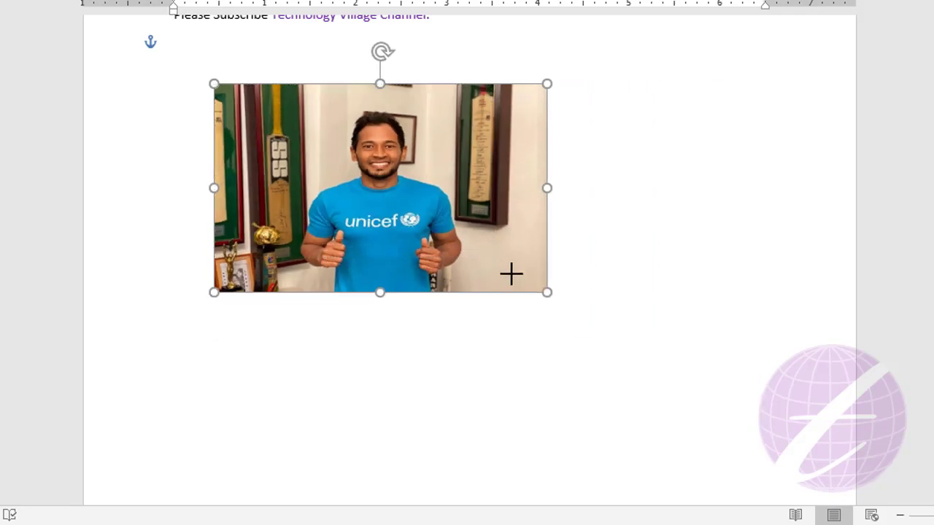